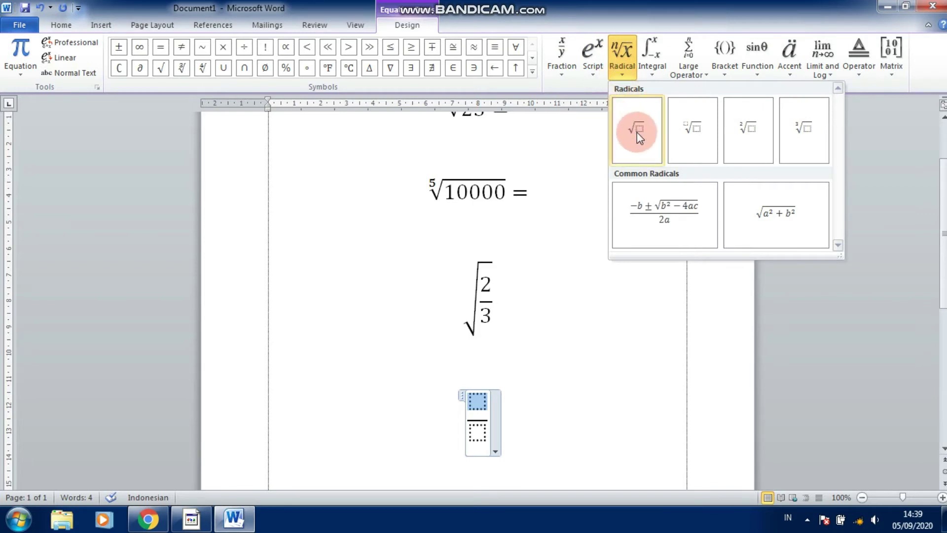
# Put a square root containing 5 in the numerator of the last fraction.
pyautogui.click(637, 132)
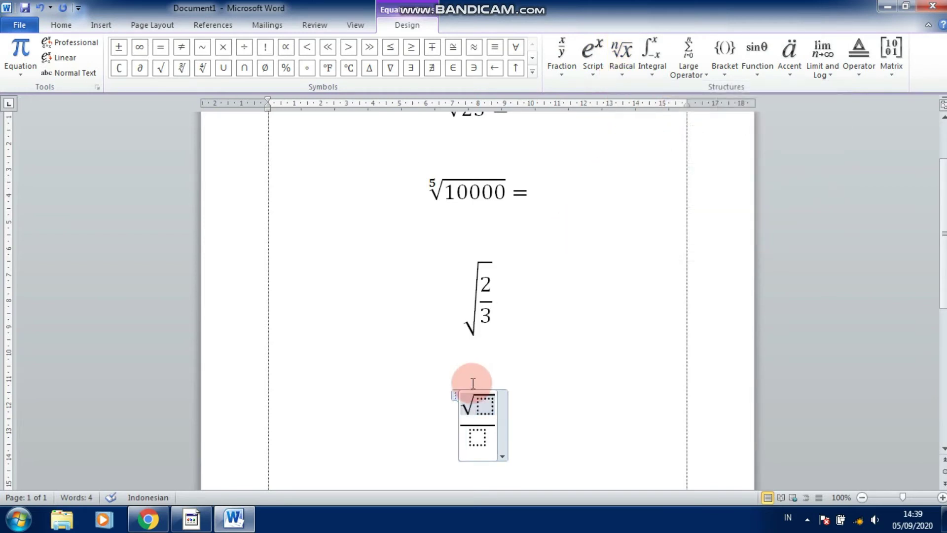
pyautogui.click(485, 406)
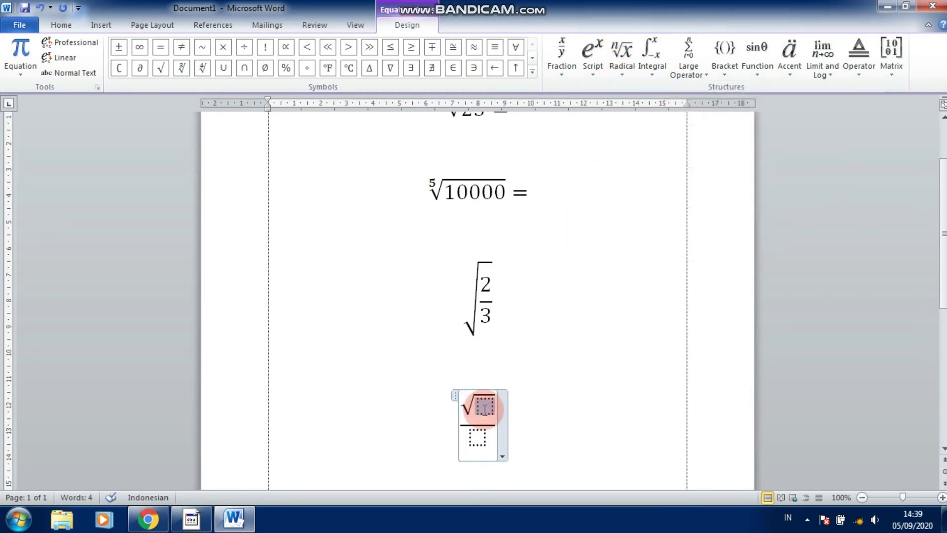
pyautogui.write('5')
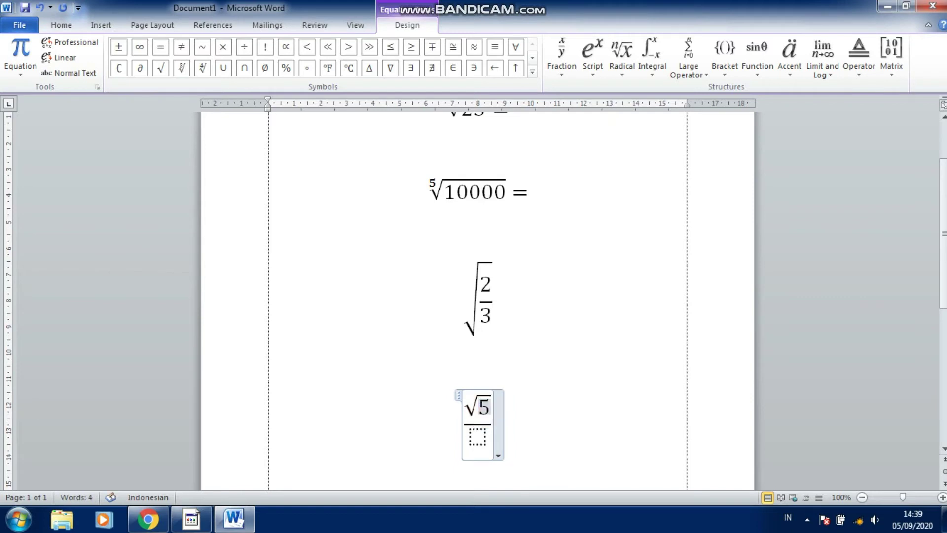
# Put a square root containing 20 in the denominator under √5 and leave the equation.
pyautogui.click(478, 436)
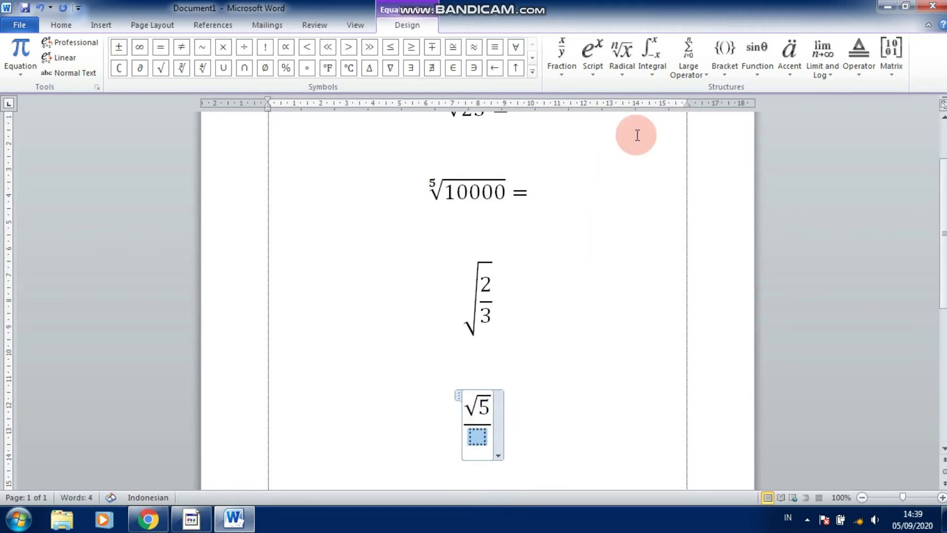
pyautogui.click(622, 68)
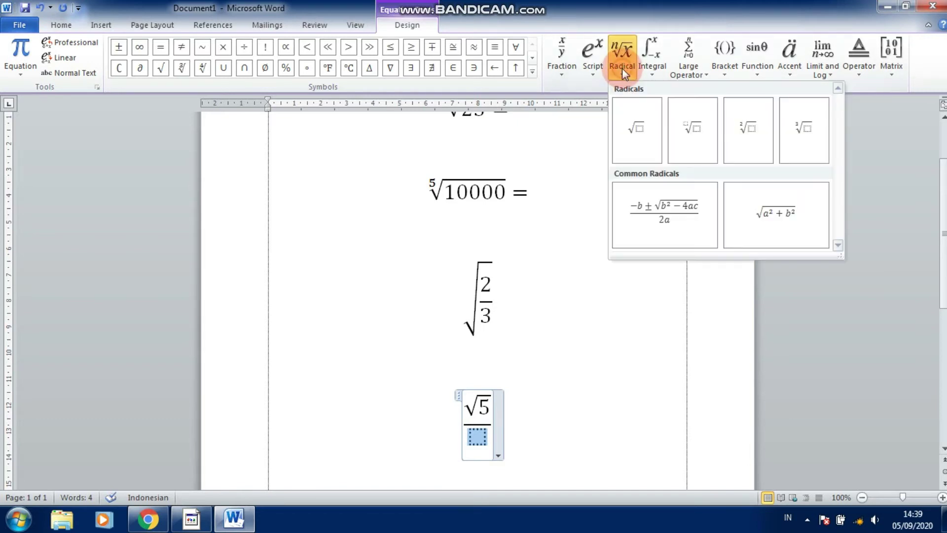
pyautogui.click(626, 116)
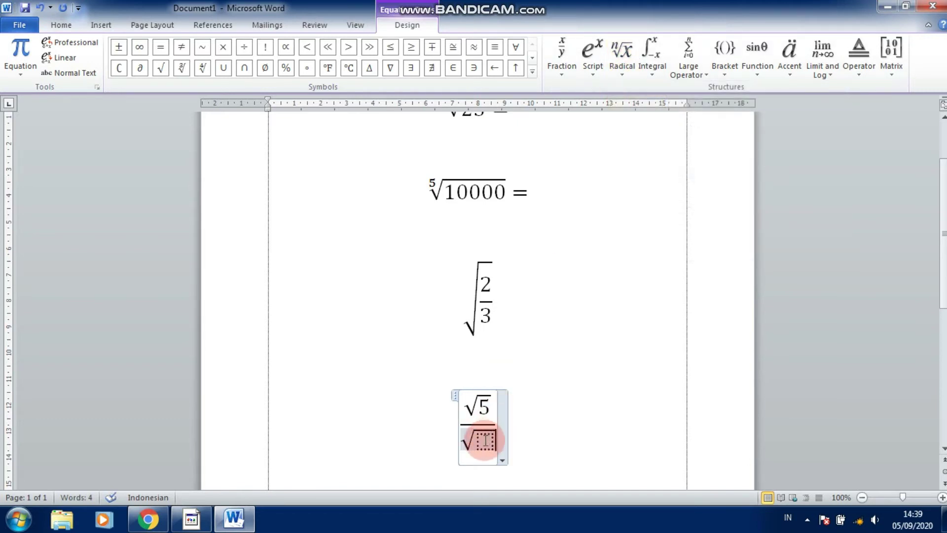
pyautogui.write('20')
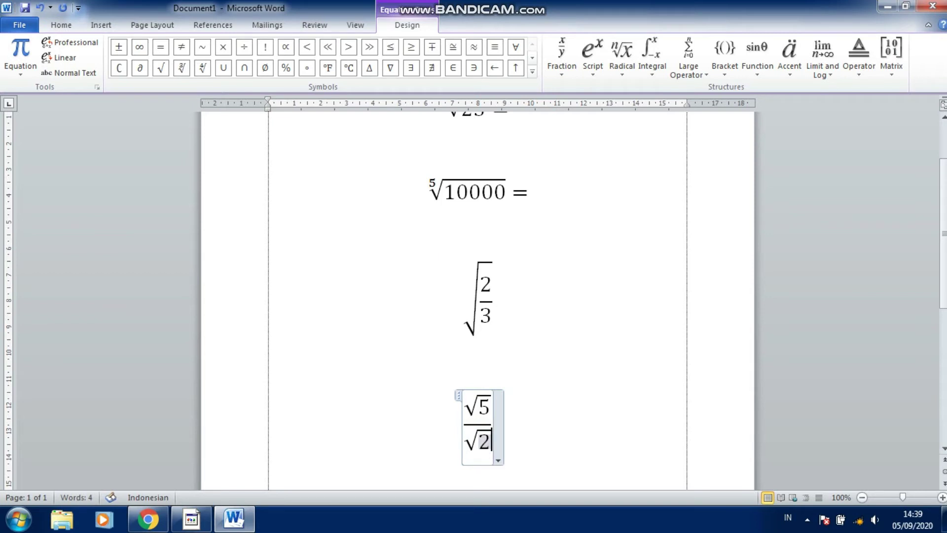
pyautogui.click(611, 412)
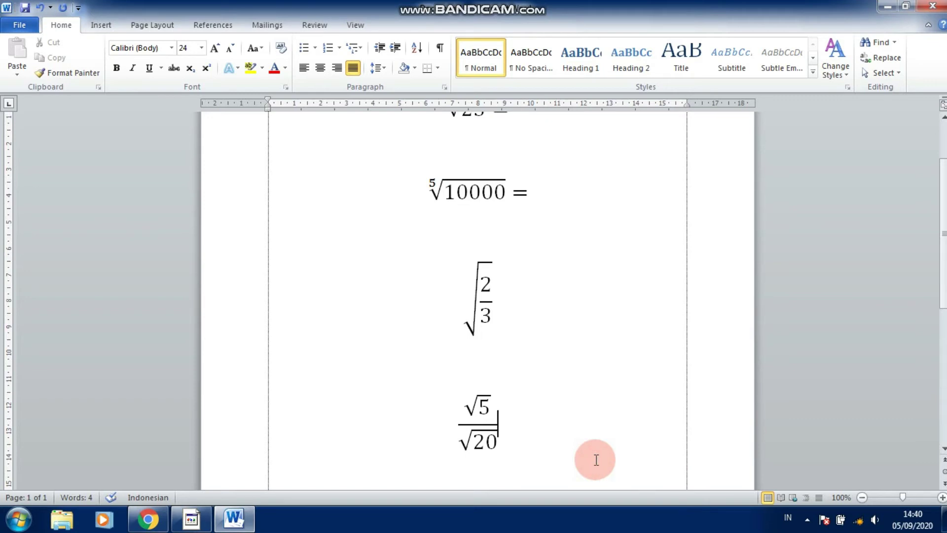
# Insert a new equation on the line below √5/√20 and add an empty stacked fraction to it.
pyautogui.press('Return')
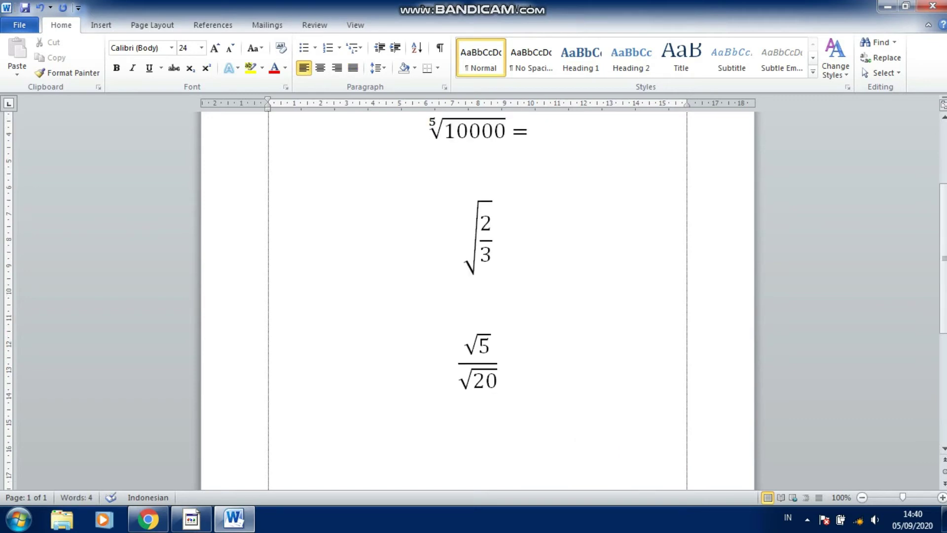
pyautogui.click(90, 28)
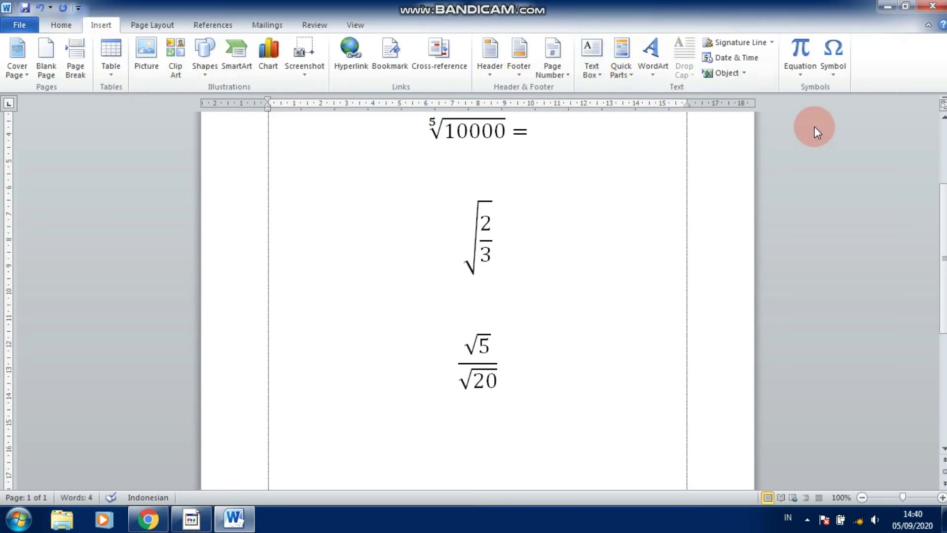
pyautogui.click(803, 53)
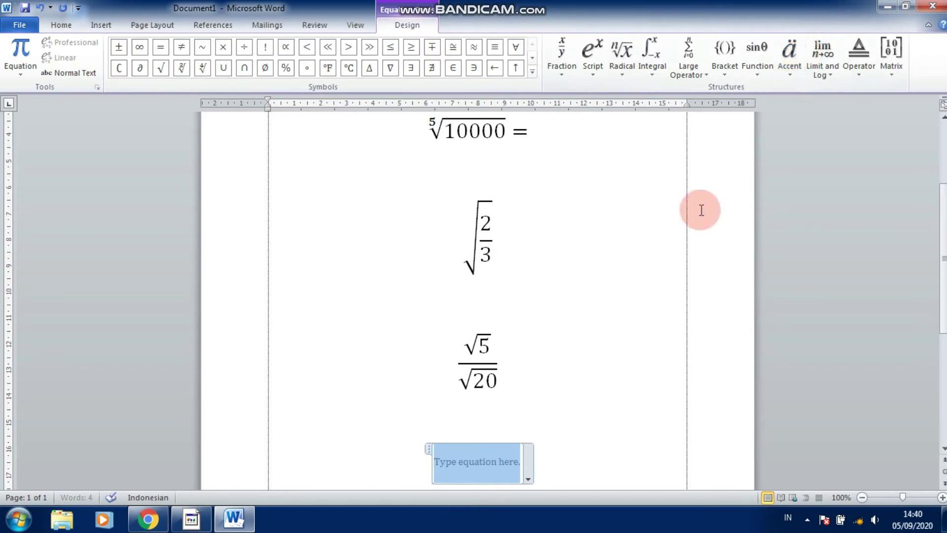
pyautogui.click(567, 64)
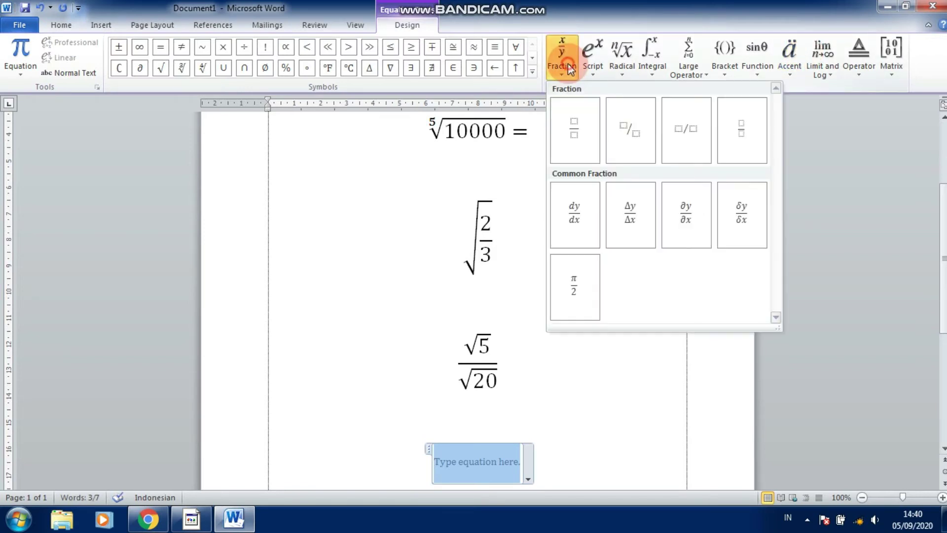
pyautogui.click(573, 133)
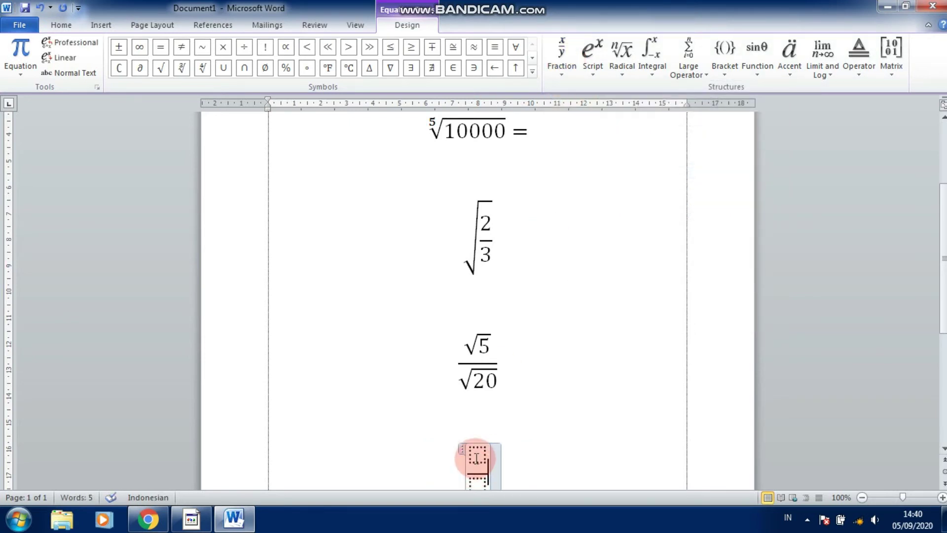
# Fill the new fraction's numerator with a square root of 2 followed by a plus sign.
pyautogui.scroll(-5, 846, 286)
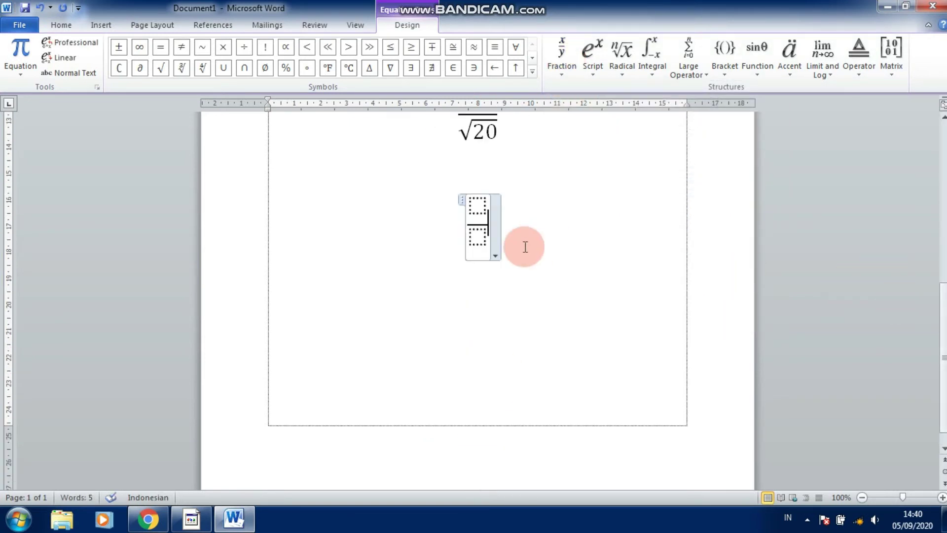
pyautogui.click(477, 205)
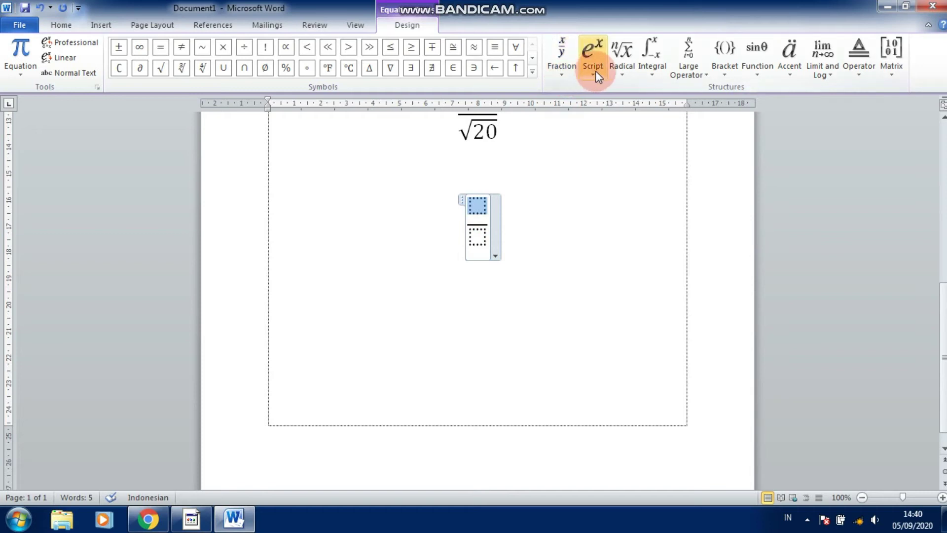
pyautogui.click(619, 71)
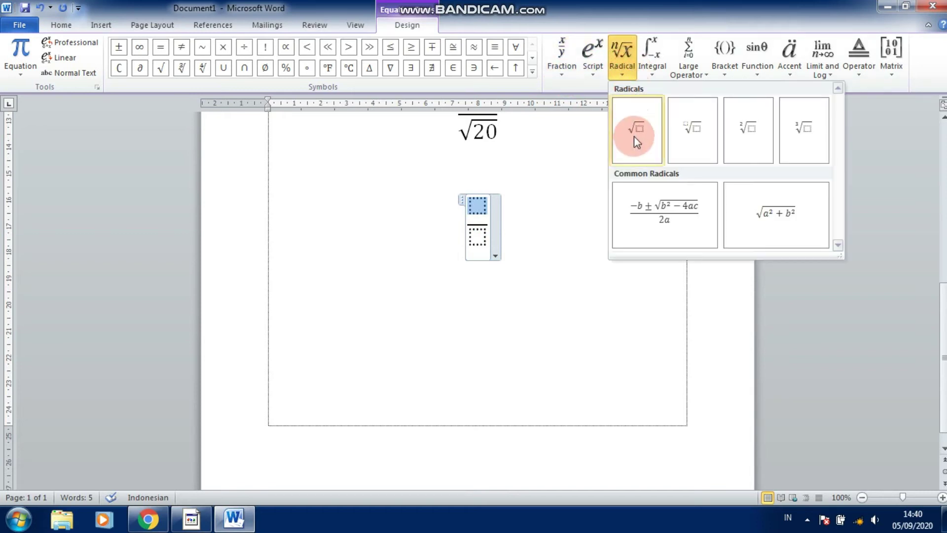
pyautogui.click(635, 133)
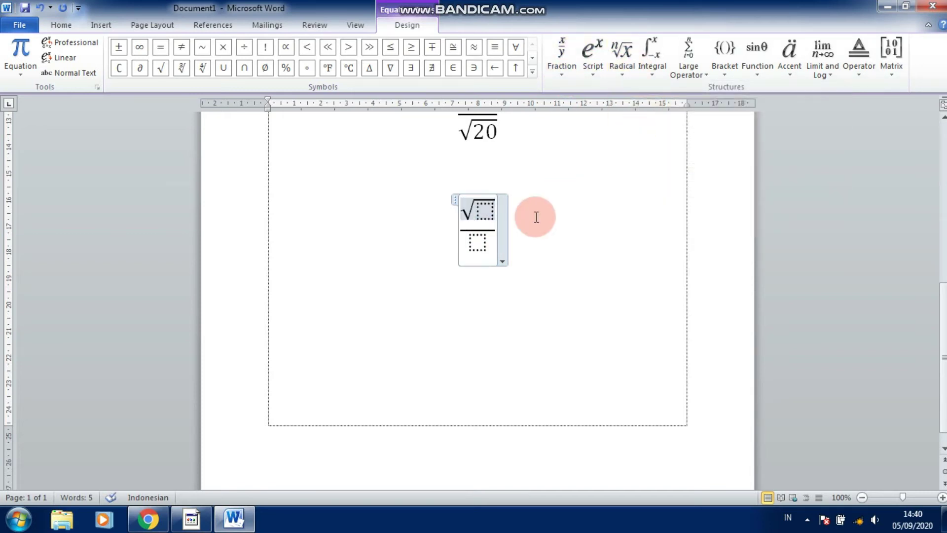
pyautogui.click(485, 211)
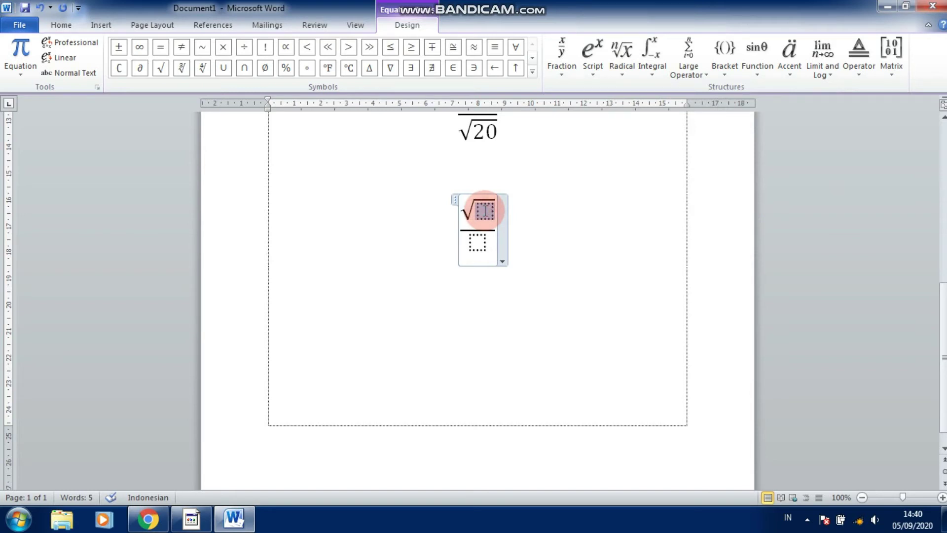
pyautogui.write('2')
pyautogui.click(485, 211)
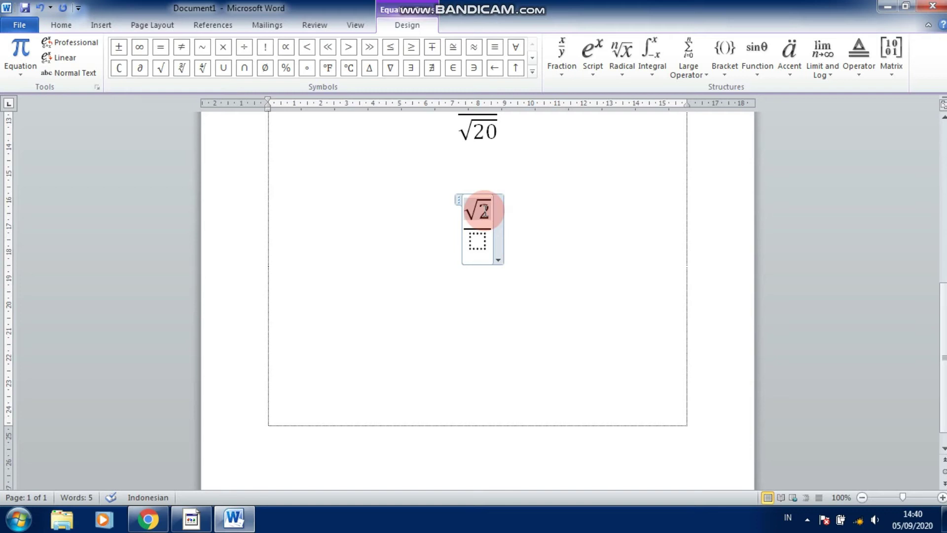
pyautogui.write('+')
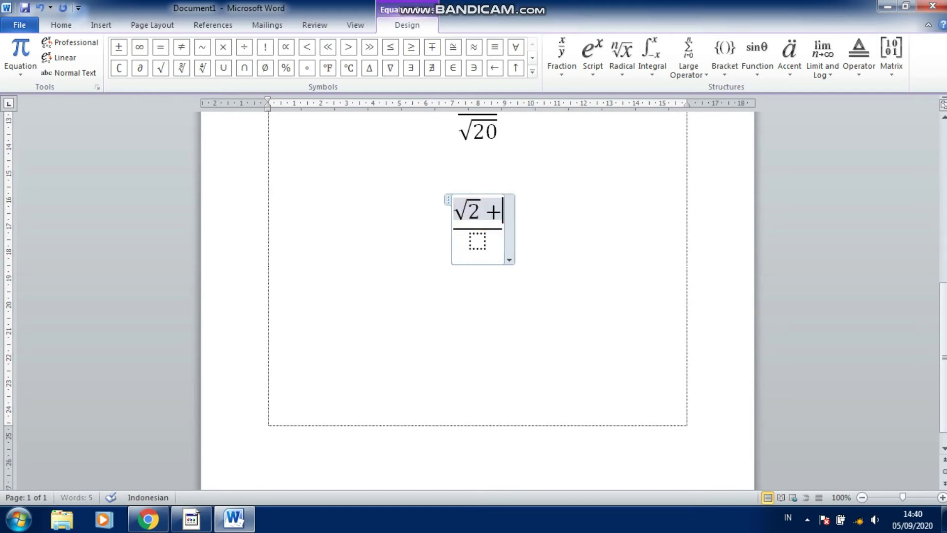
pyautogui.click(492, 160)
pyautogui.click(593, 54)
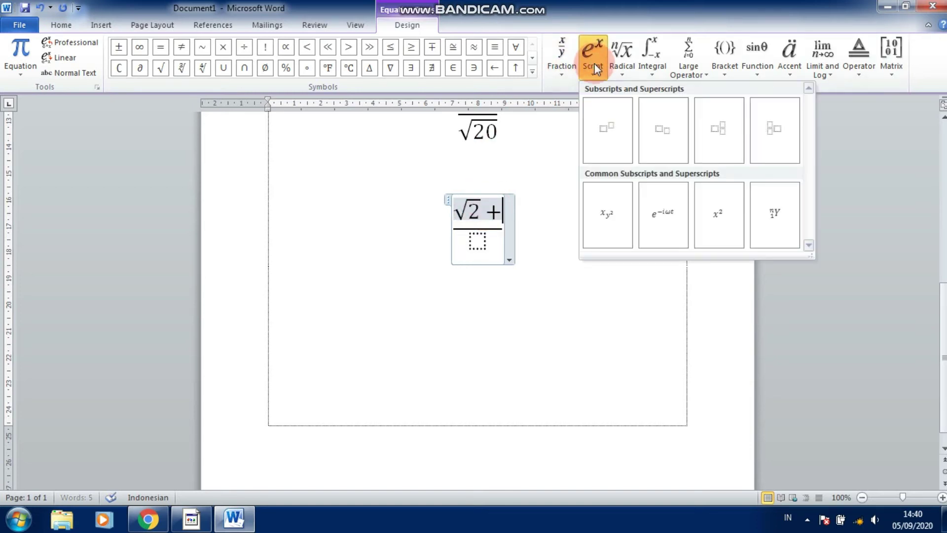
pyautogui.click(608, 132)
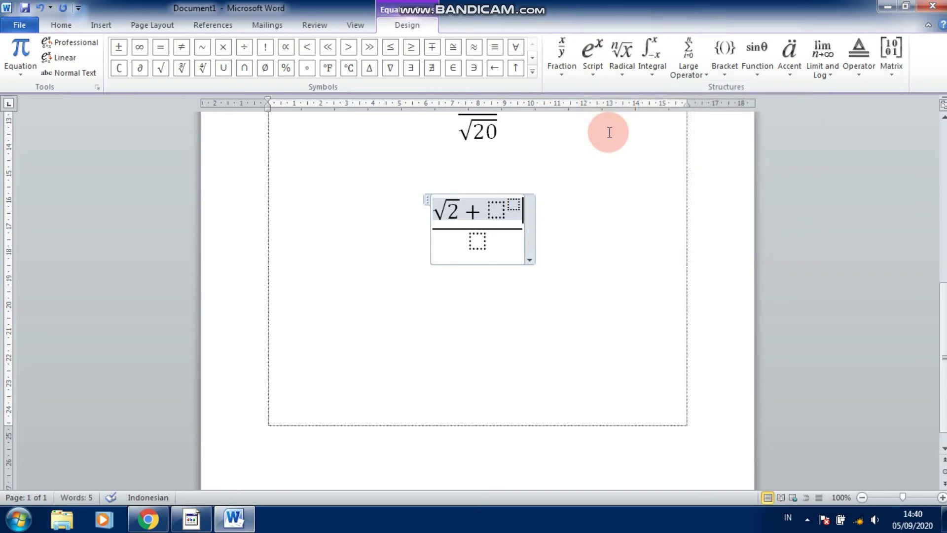
pyautogui.hotkey('ctrl', 'z')
# Add a square root containing 8 after the plus sign in the numerator.
pyautogui.click(623, 54)
pyautogui.click(625, 109)
pyautogui.click(512, 210)
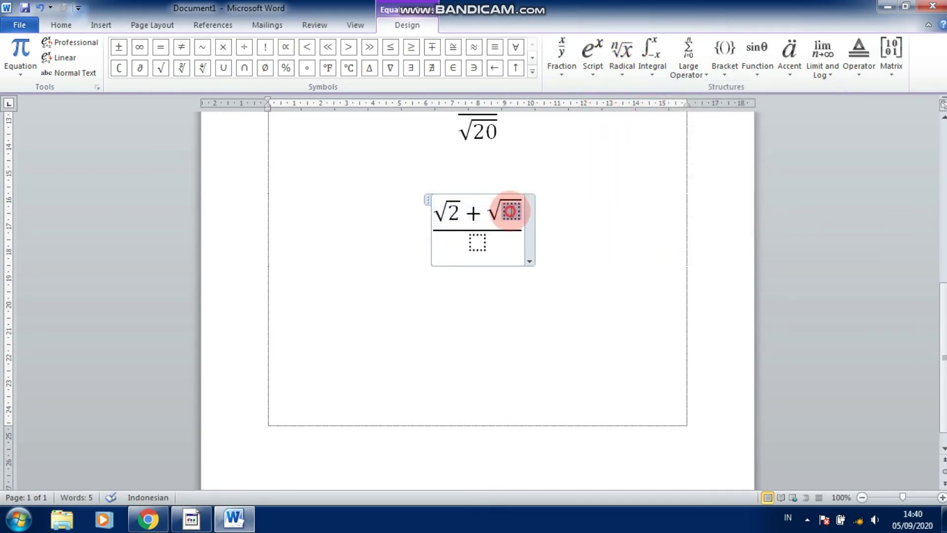
pyautogui.write('8')
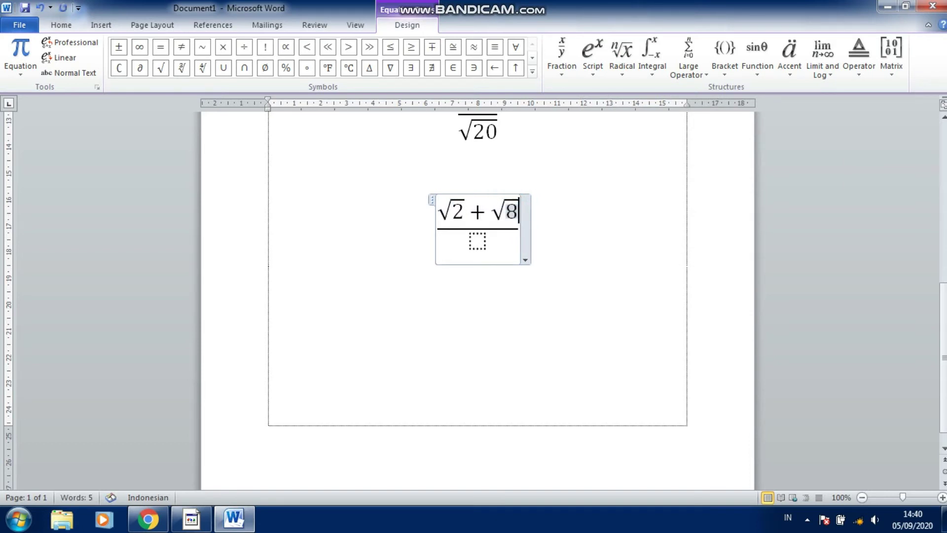
# Put a square root containing 6 in the denominator under √2 + √8 and leave the equation.
pyautogui.click(477, 242)
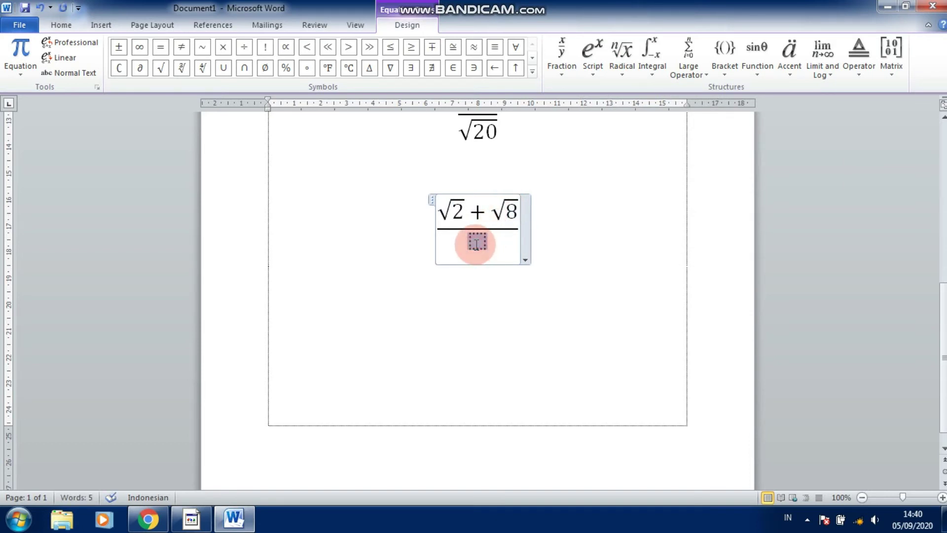
pyautogui.click(623, 64)
pyautogui.click(630, 123)
pyautogui.click(488, 240)
pyautogui.click(484, 247)
pyautogui.write('6')
pyautogui.click(639, 218)
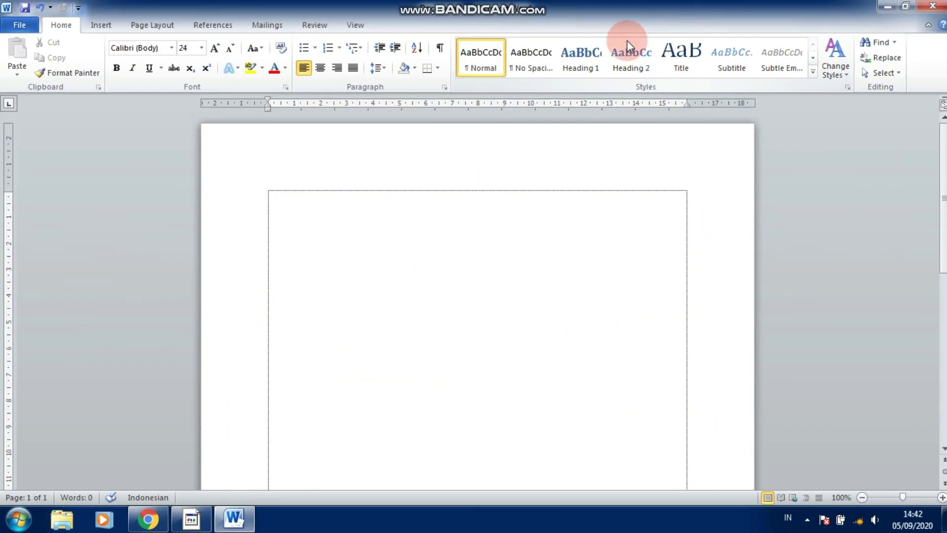
# Insert a new equation at the start of the blank page and add a pair of square brackets to it.
pyautogui.click(100, 29)
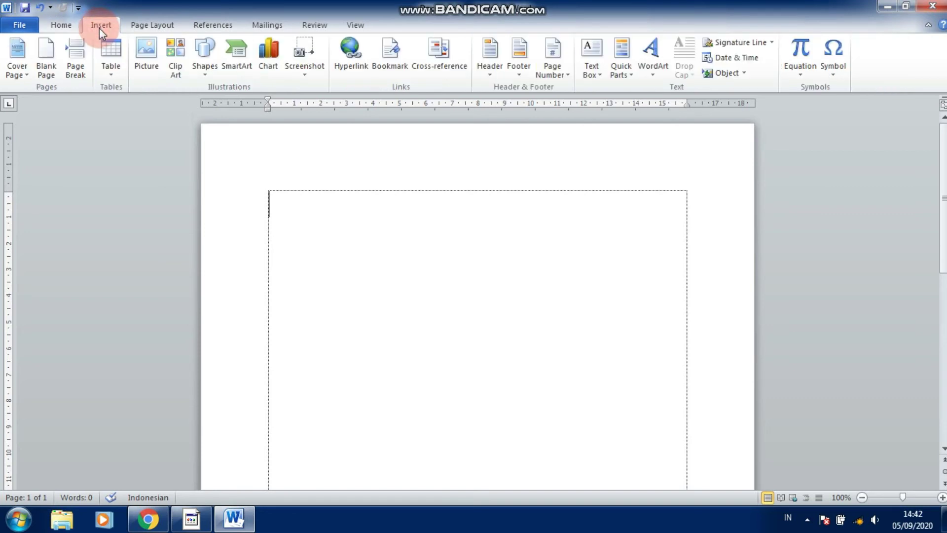
pyautogui.click(794, 46)
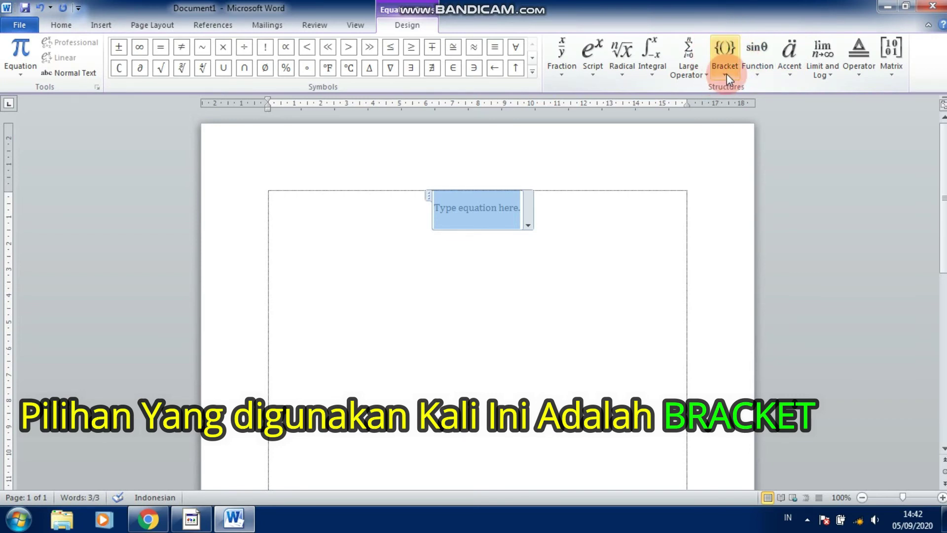
pyautogui.click(727, 73)
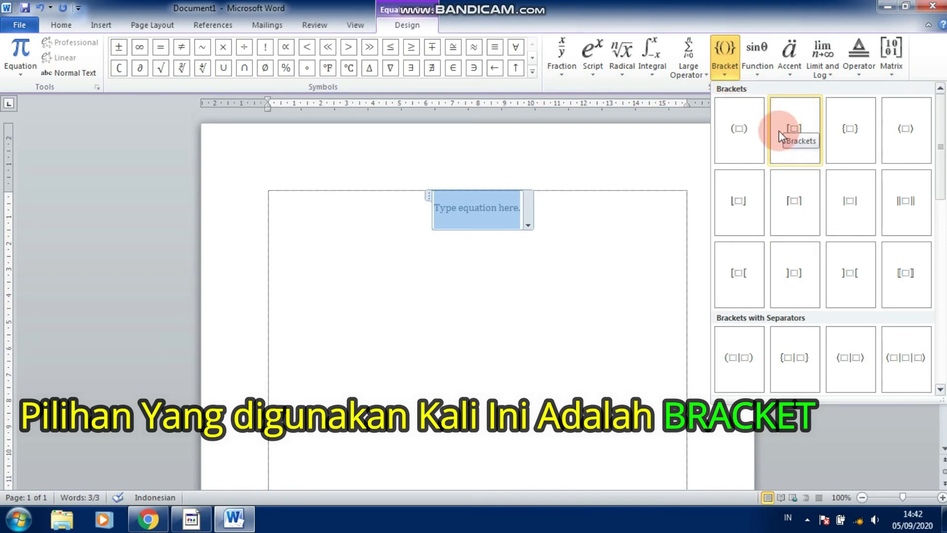
pyautogui.click(792, 132)
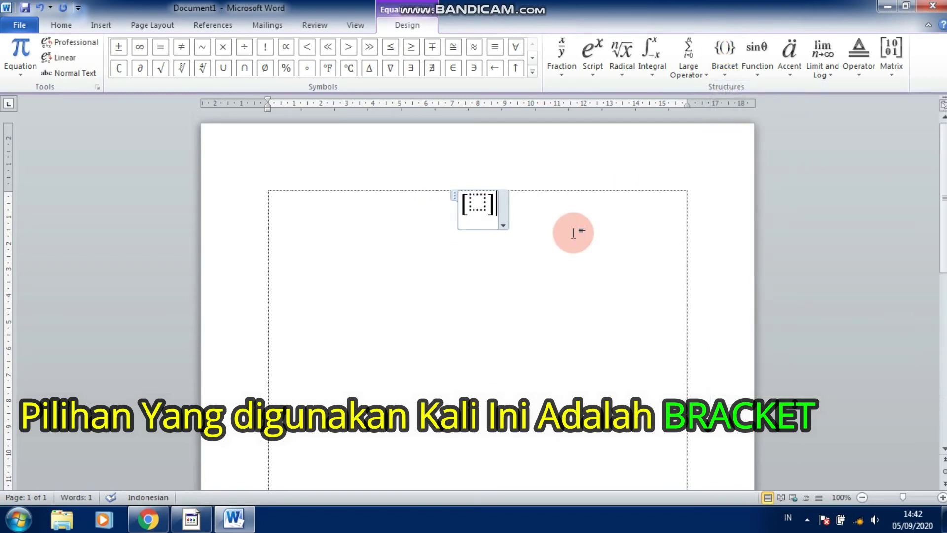
# Nest a pair of curly brackets inside the square brackets and select the placeholder within them.
pyautogui.click(479, 204)
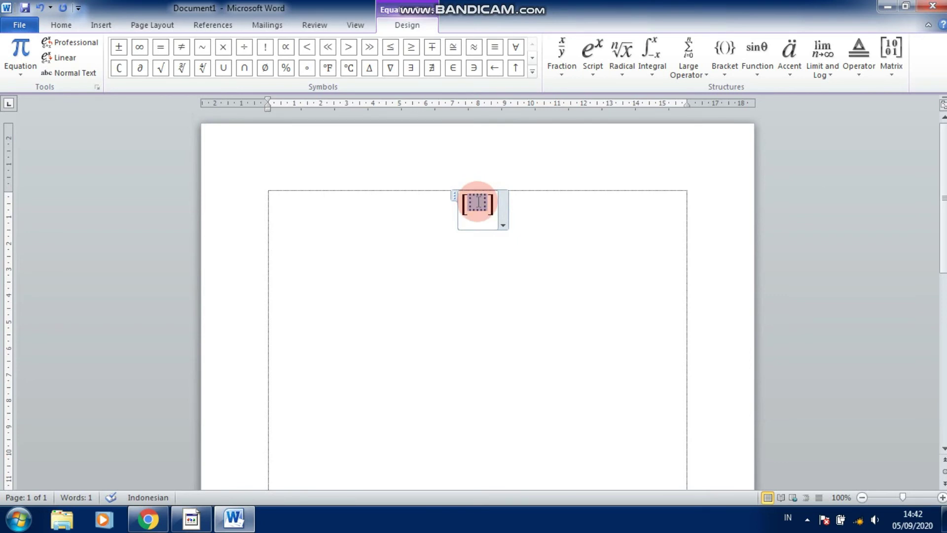
pyautogui.click(723, 75)
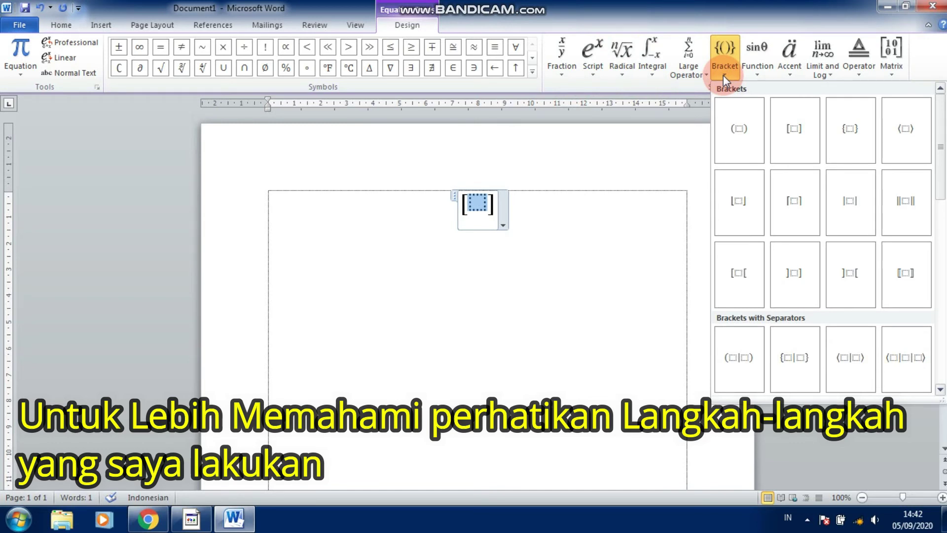
pyautogui.click(853, 133)
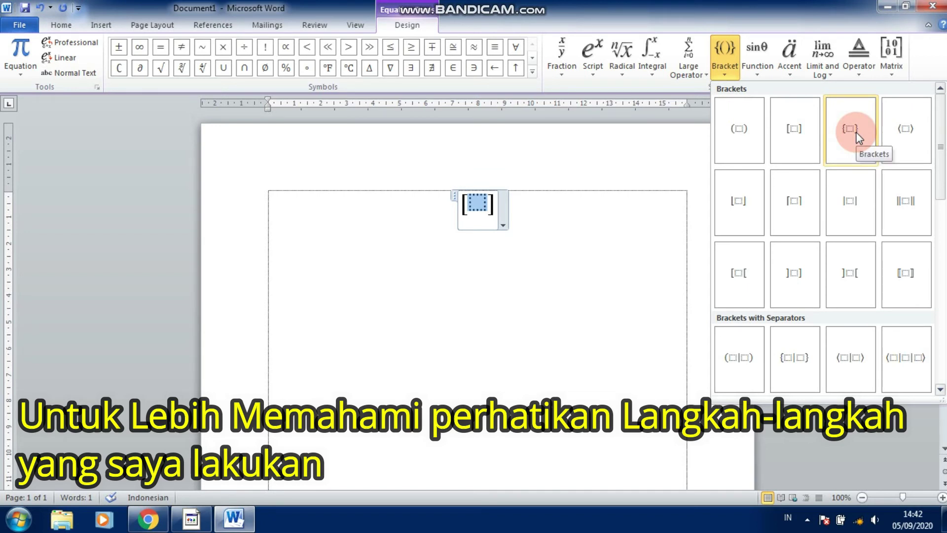
pyautogui.click(856, 131)
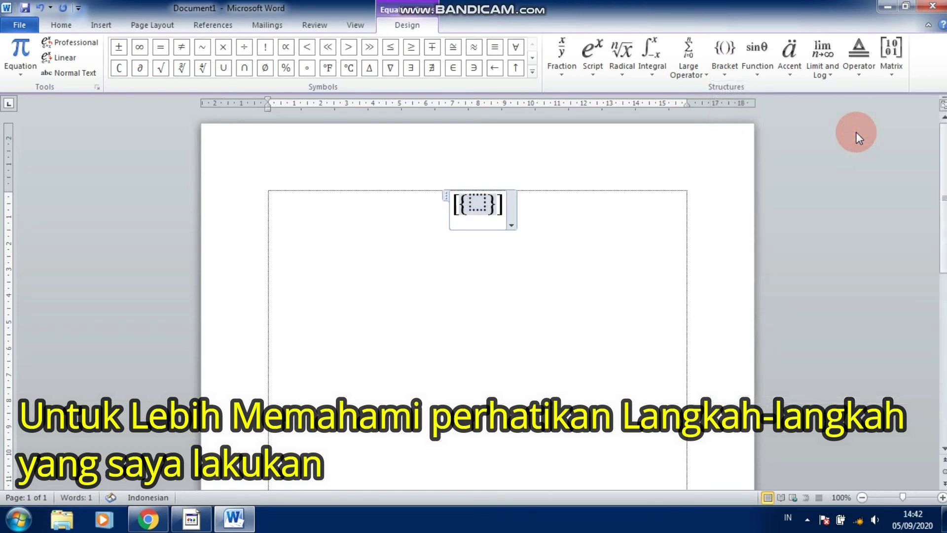
pyautogui.click(477, 202)
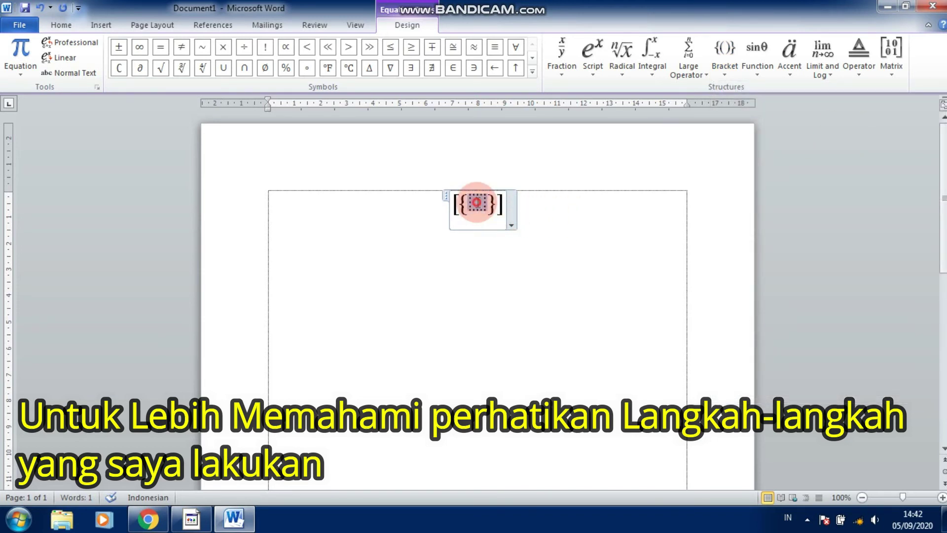
# Insert a stacked fraction inside the curly brackets and put a pair of parentheses in its numerator.
pyautogui.click(560, 78)
pyautogui.click(573, 129)
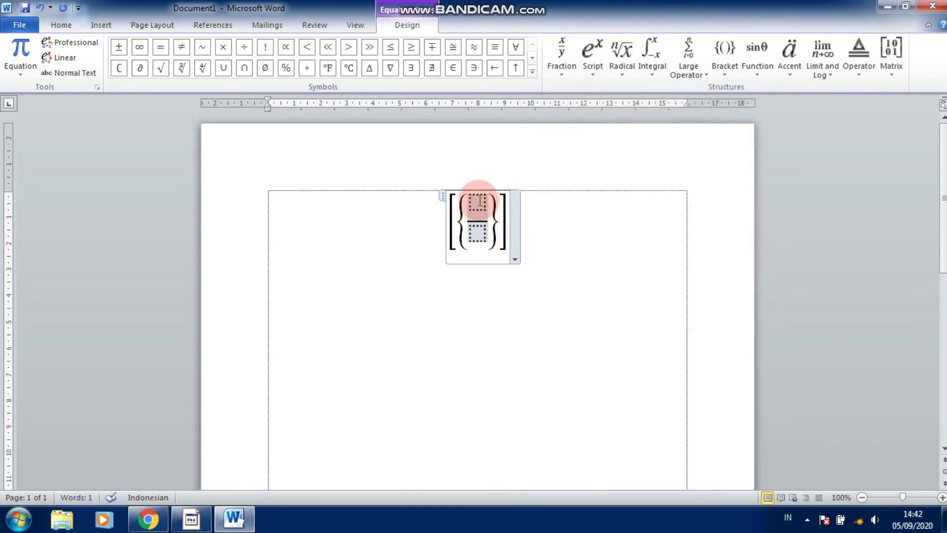
pyautogui.click(479, 201)
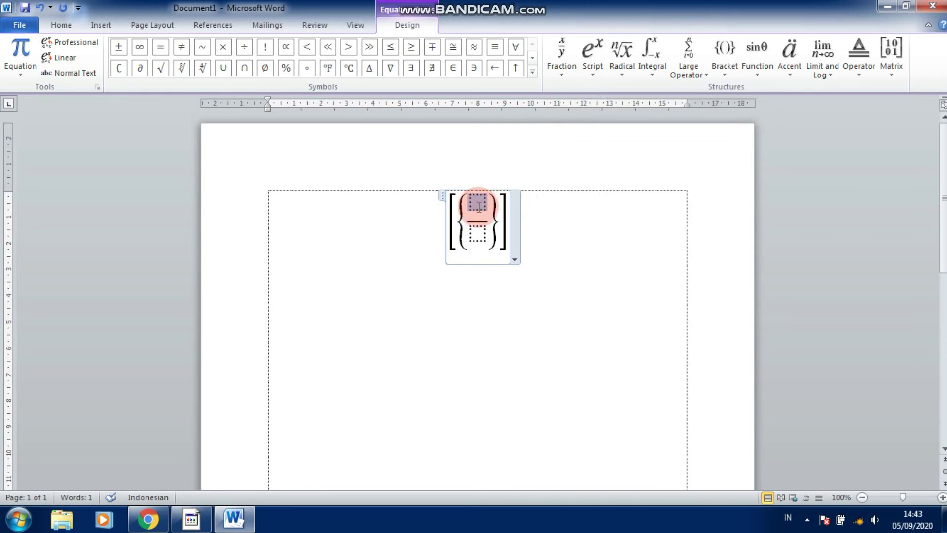
pyautogui.click(723, 69)
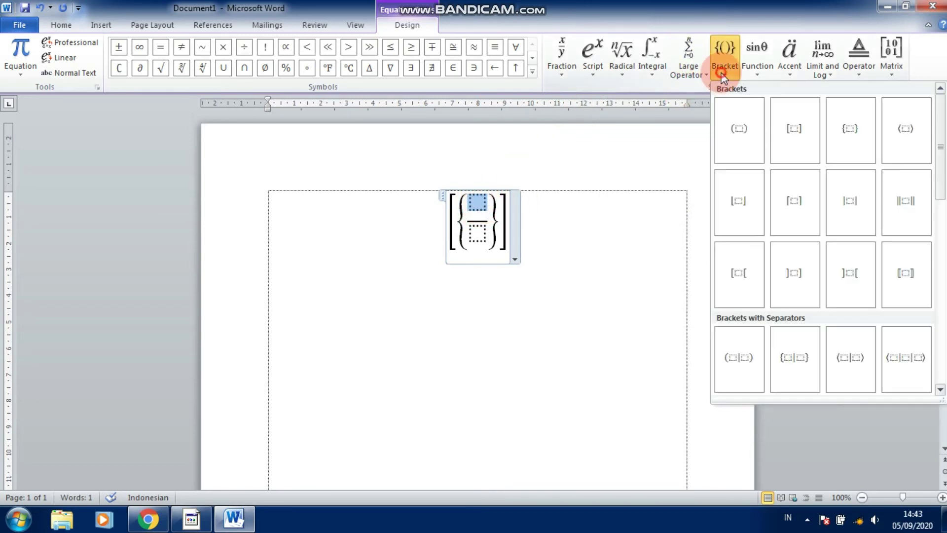
pyautogui.click(738, 130)
# Add a superscript structure inside the numerator's parentheses and fill it in as 2².
pyautogui.click(480, 205)
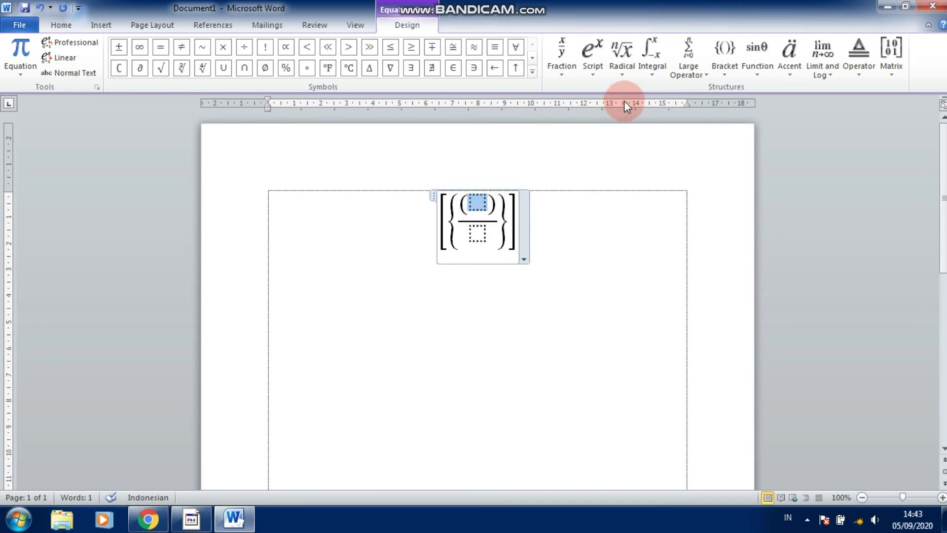
pyautogui.click(594, 68)
pyautogui.click(603, 126)
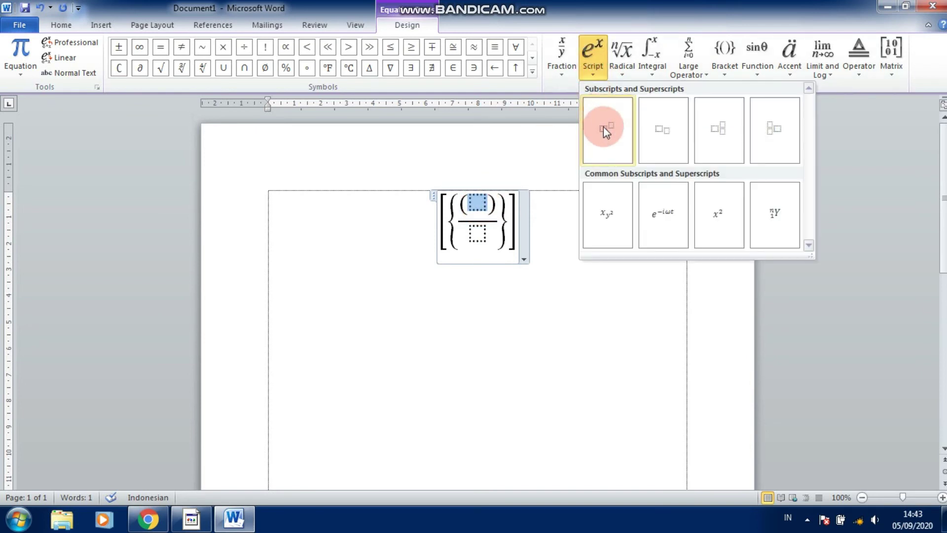
pyautogui.click(470, 203)
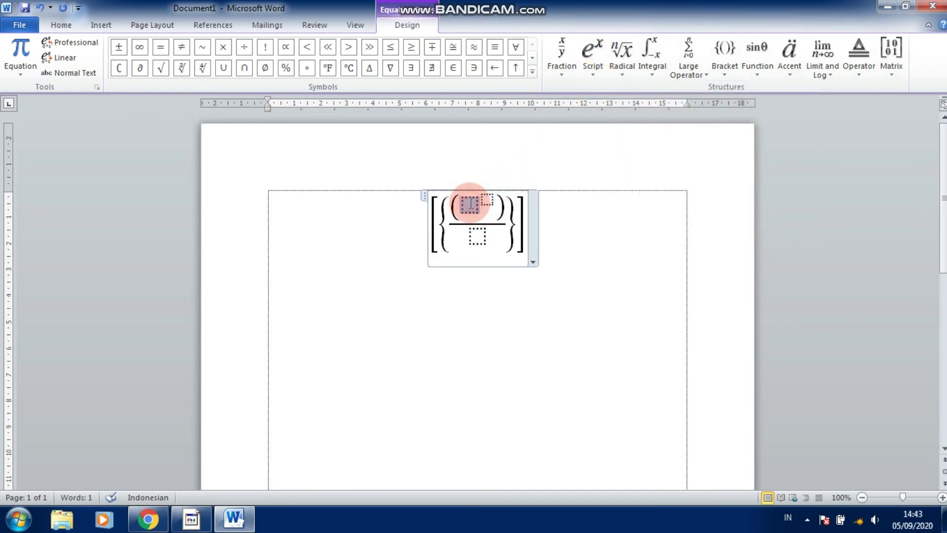
pyautogui.write('2')
pyautogui.click(483, 200)
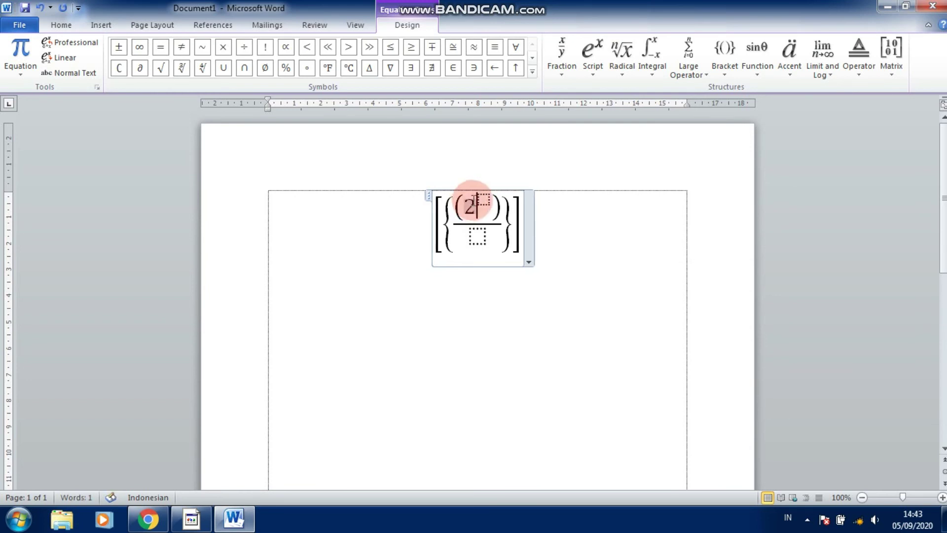
pyautogui.write('2')
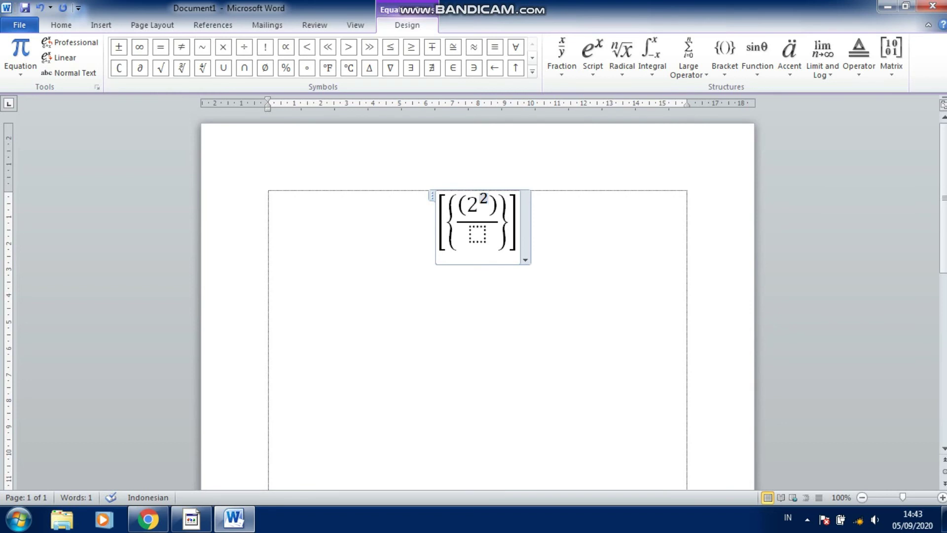
# Continue the expression in the numerator's parentheses after 2² with a minus sign and 3².
pyautogui.click(484, 200)
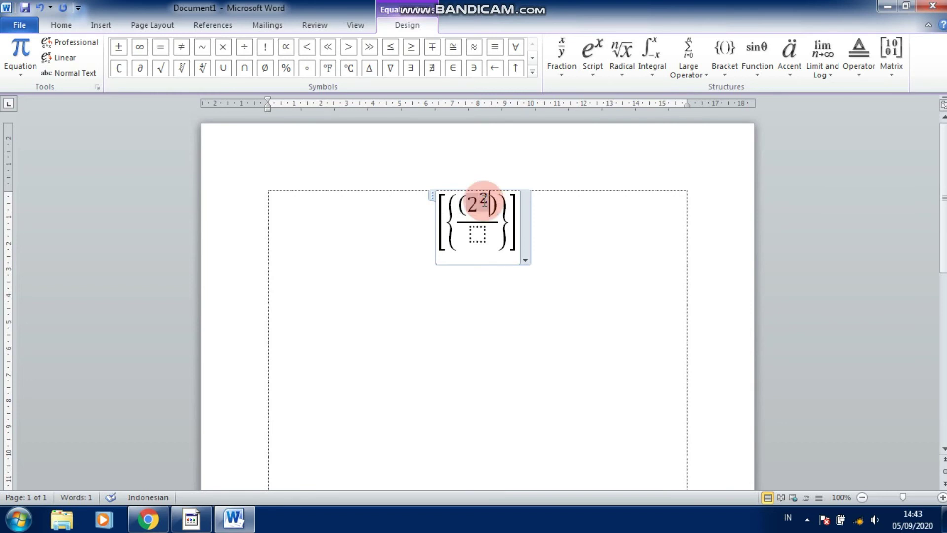
pyautogui.press('Right')
pyautogui.write('-')
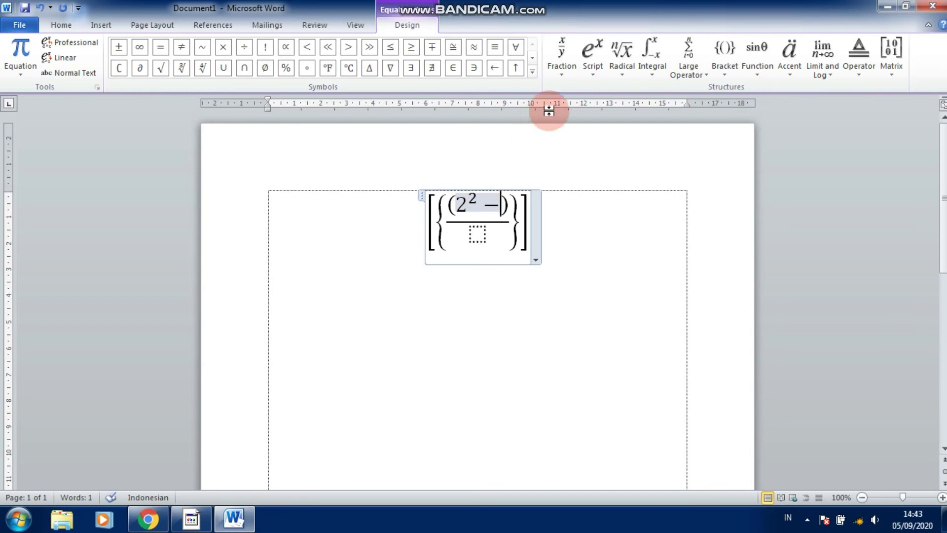
pyautogui.click(595, 69)
pyautogui.click(606, 129)
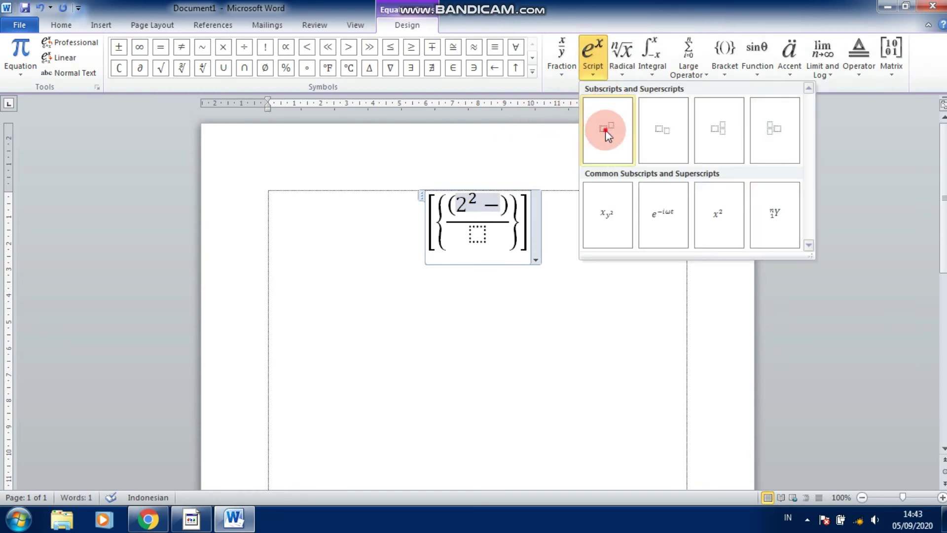
pyautogui.click(496, 207)
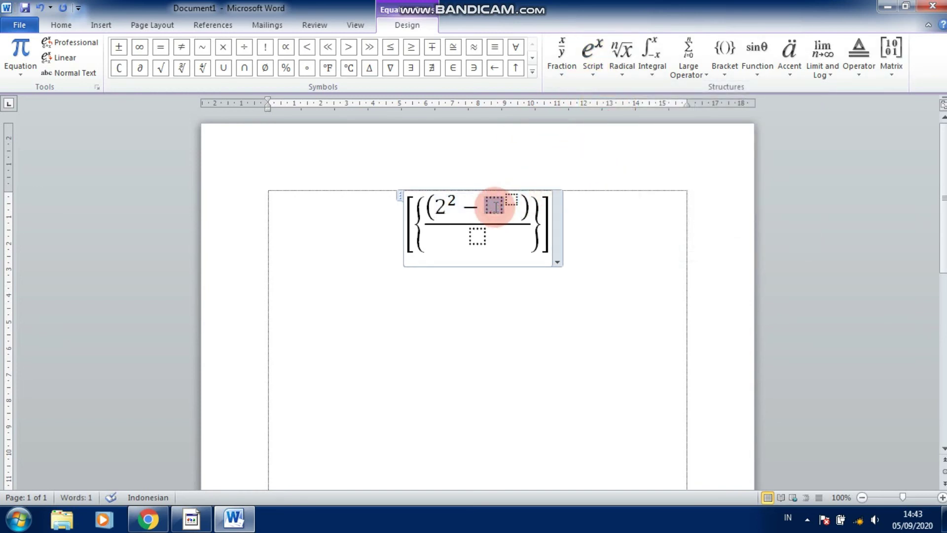
pyautogui.write('3')
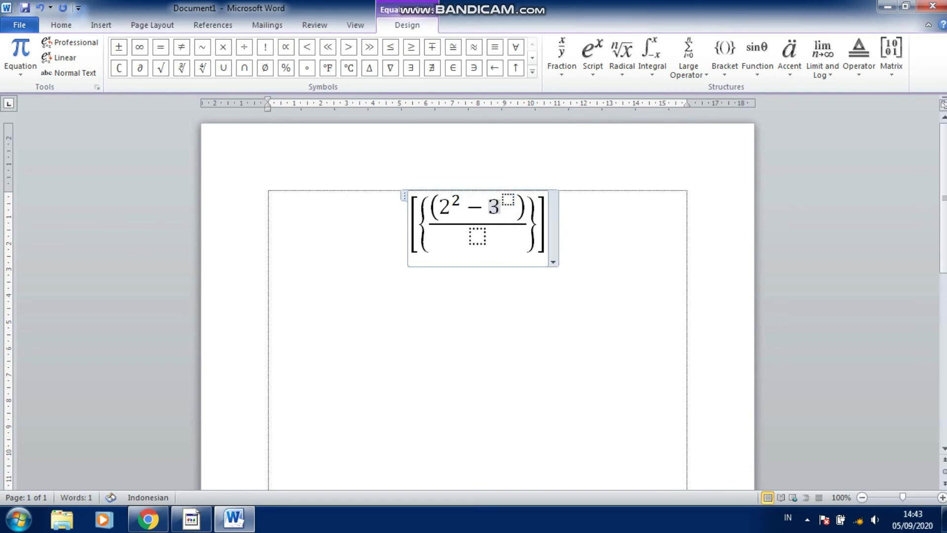
pyautogui.click(506, 202)
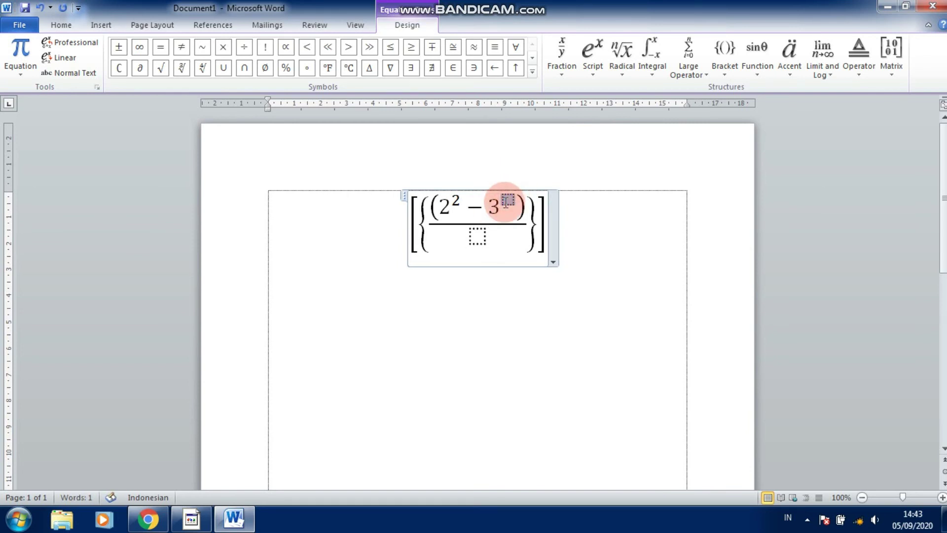
pyautogui.write('2')
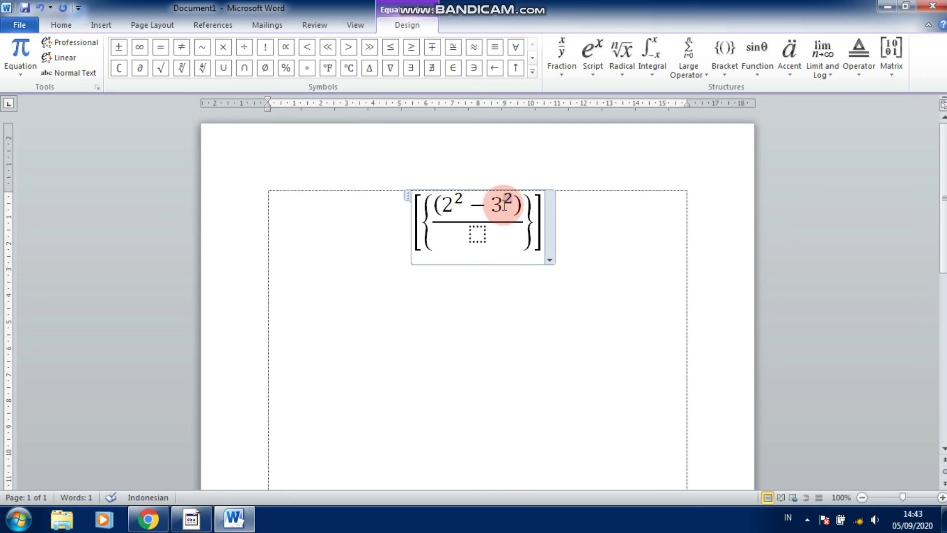
# Fill the fraction's denominator with a superscript structure reading 6³.
pyautogui.click(477, 235)
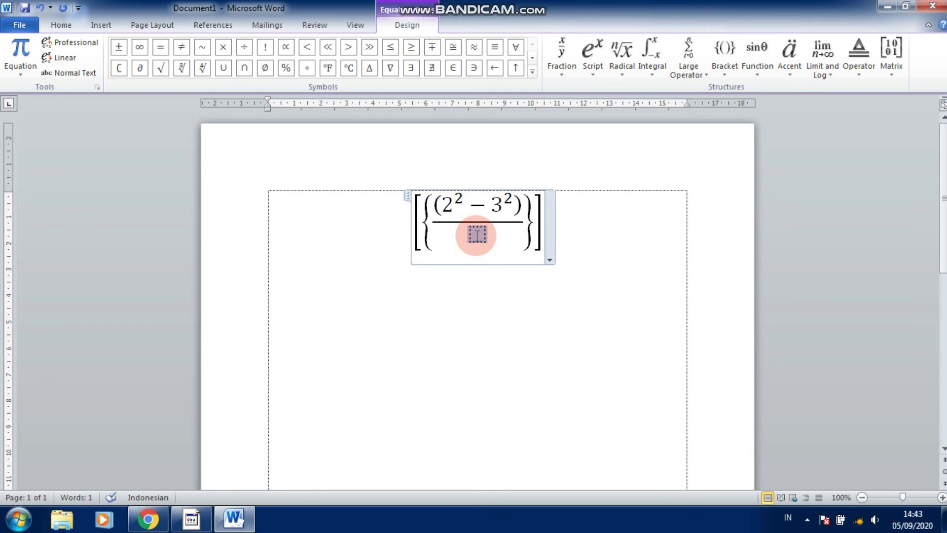
pyautogui.click(602, 82)
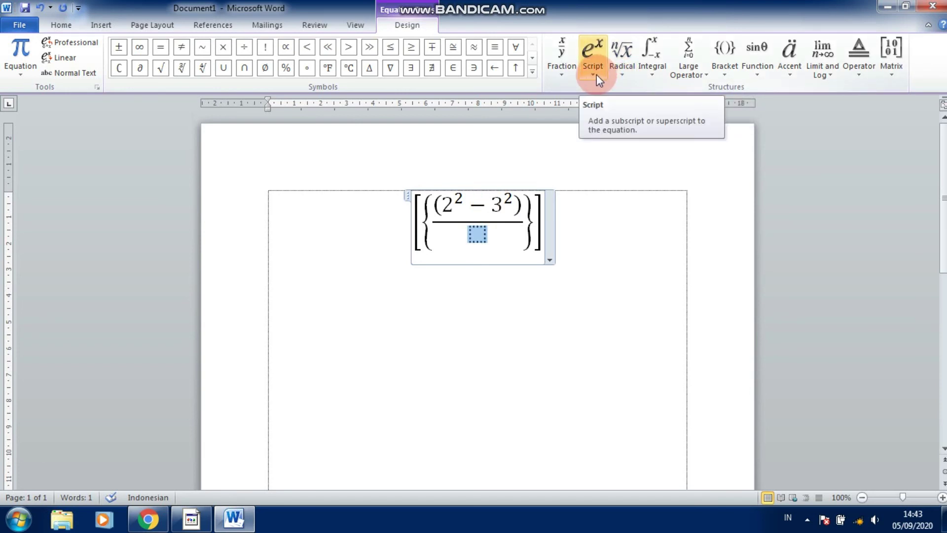
pyautogui.click(558, 77)
pyautogui.click(591, 76)
pyautogui.click(603, 115)
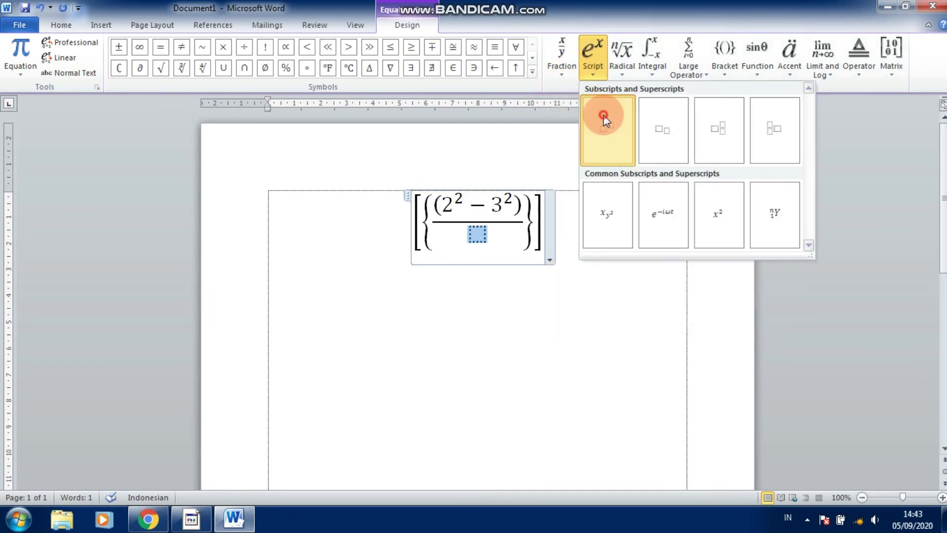
pyautogui.click(470, 238)
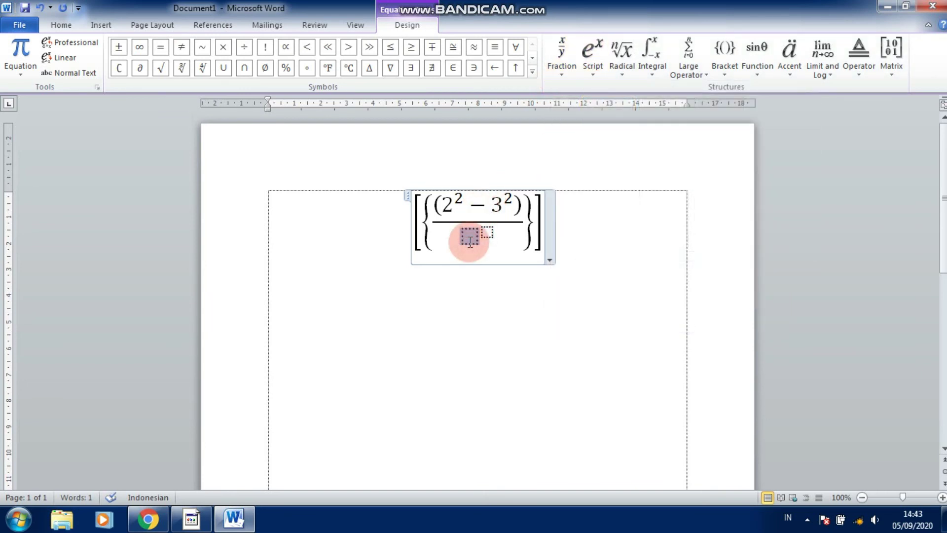
pyautogui.write('6')
pyautogui.click(483, 233)
pyautogui.write('3')
pyautogui.click(486, 230)
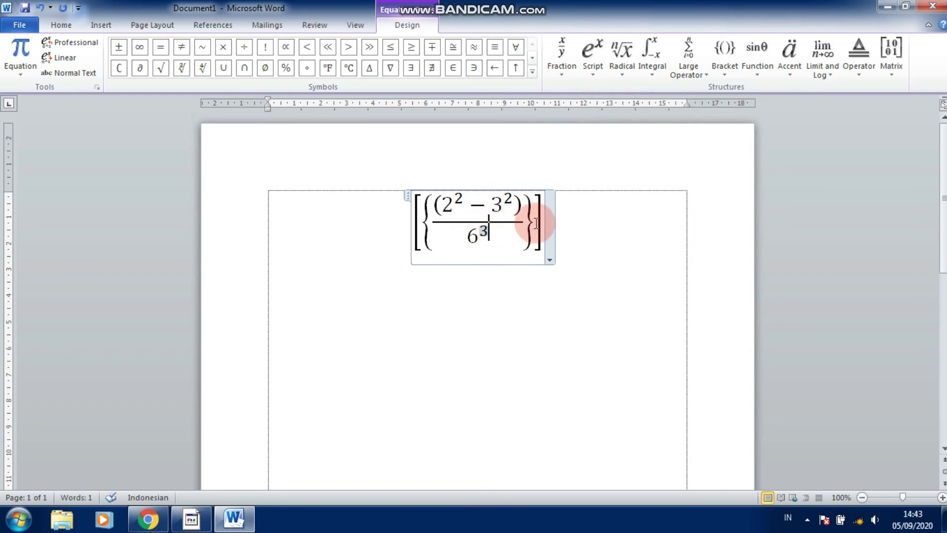
# Add a minus sign after the closing curly bracket, followed by an empty stacked fraction within the square brackets.
pyautogui.click(536, 224)
pyautogui.write('-')
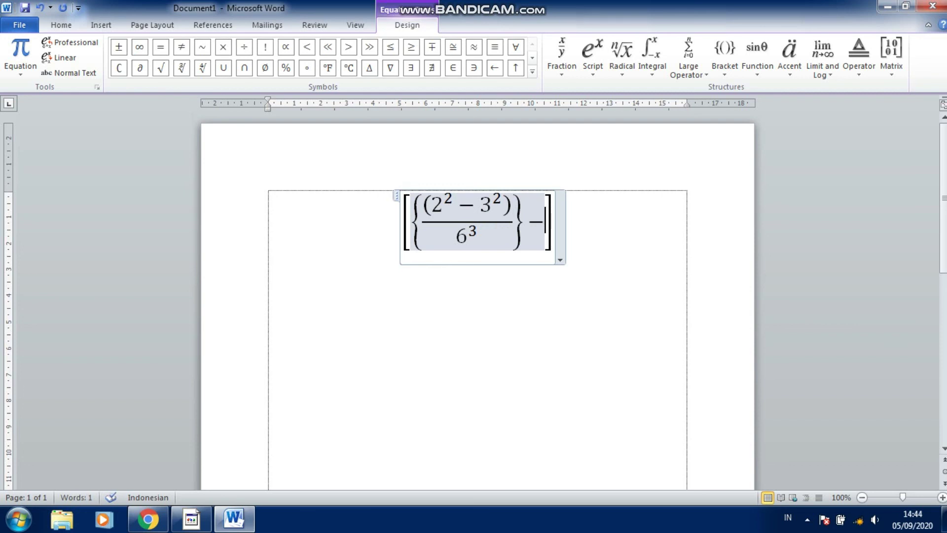
pyautogui.click(564, 75)
pyautogui.click(572, 129)
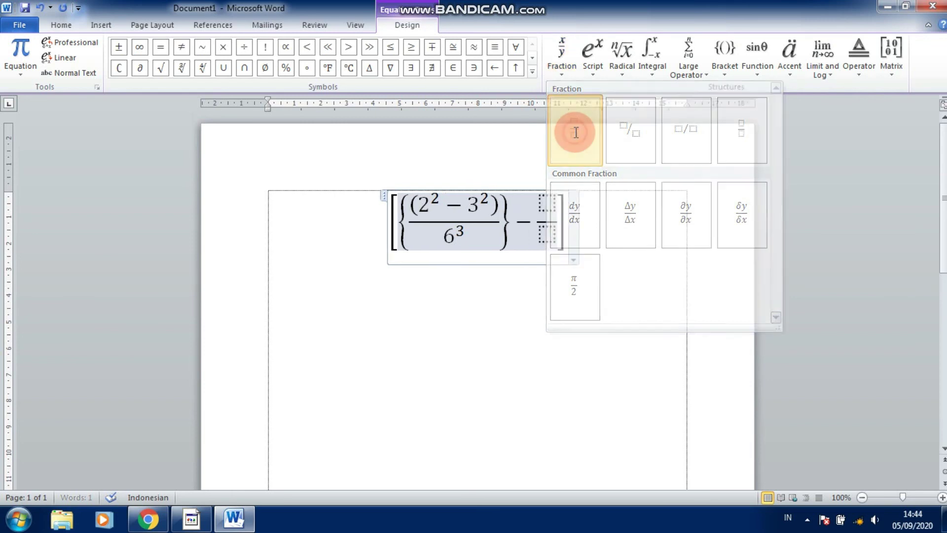
# Put a pair of parentheses in the second fraction's numerator and insert an empty square root inside them.
pyautogui.click(548, 203)
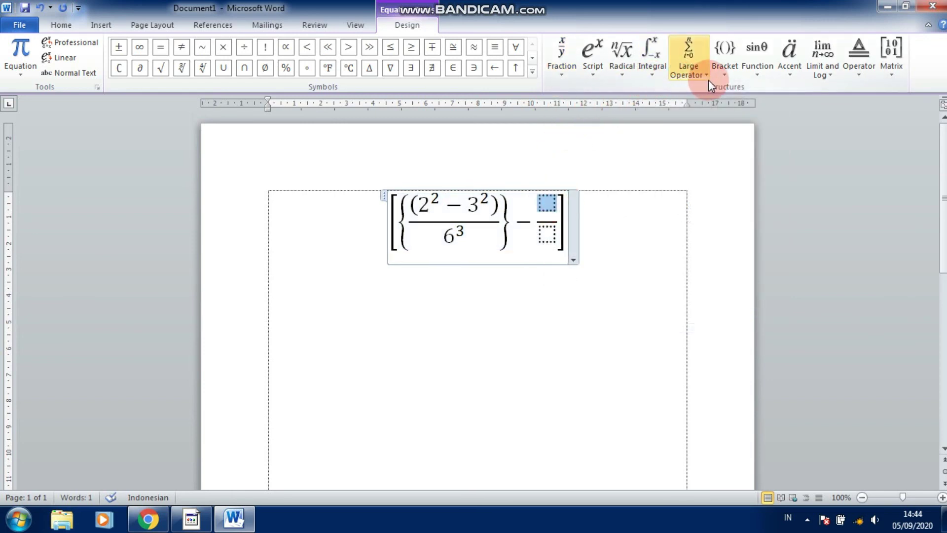
pyautogui.click(724, 74)
pyautogui.click(735, 124)
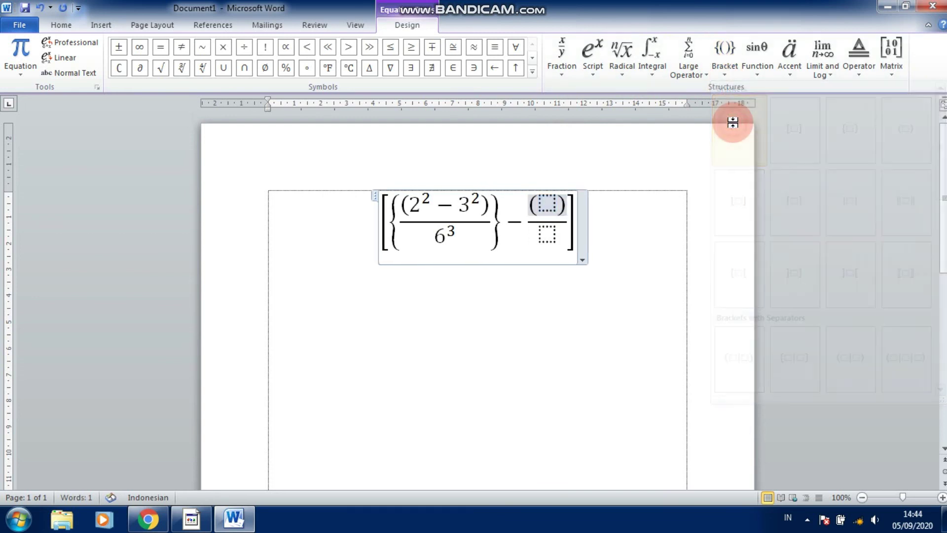
pyautogui.click(551, 204)
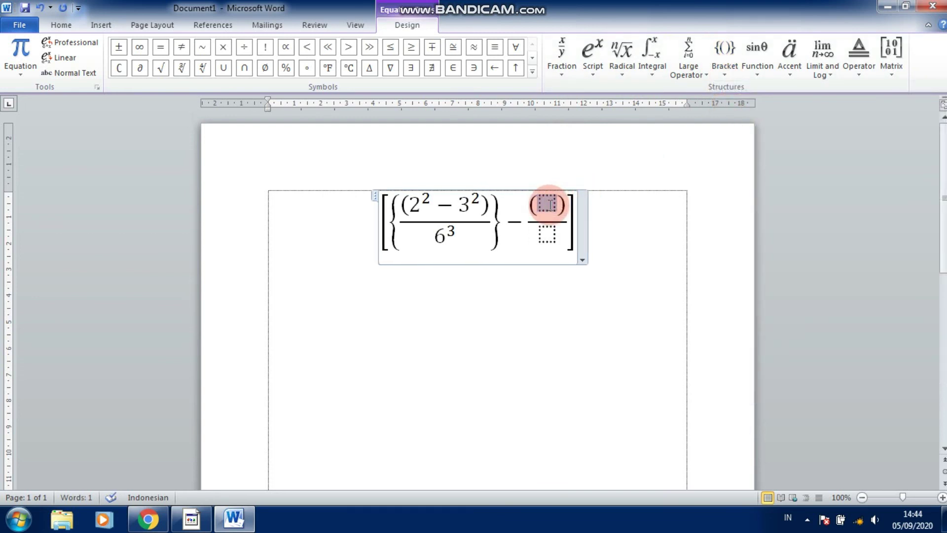
pyautogui.click(622, 78)
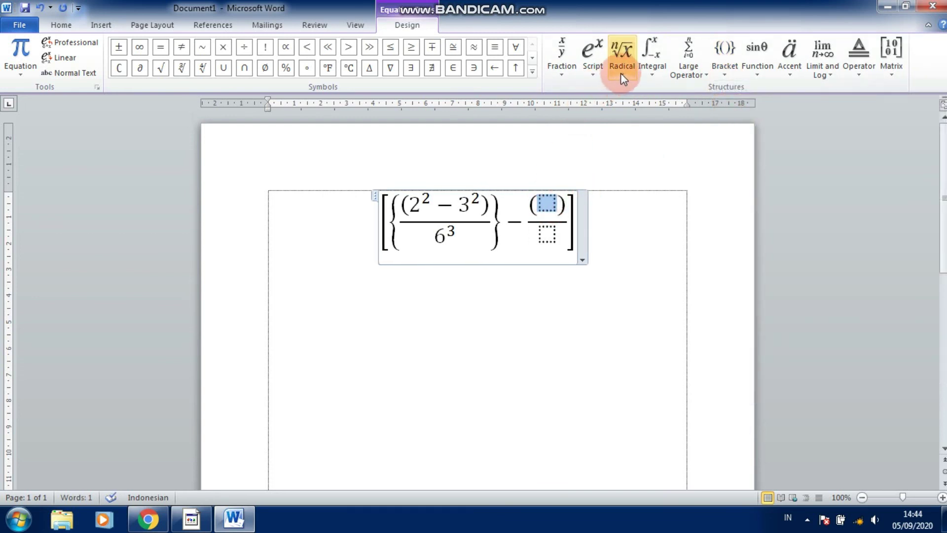
pyautogui.click(631, 129)
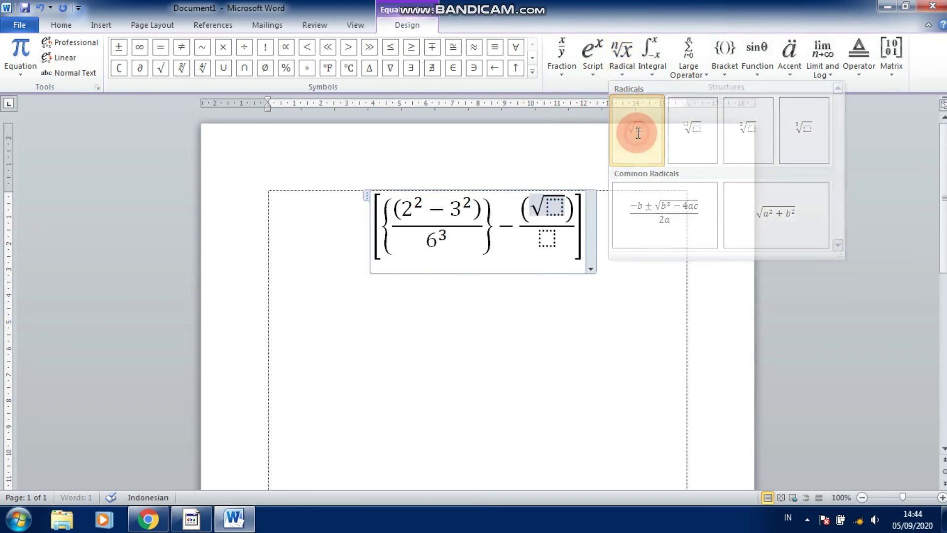